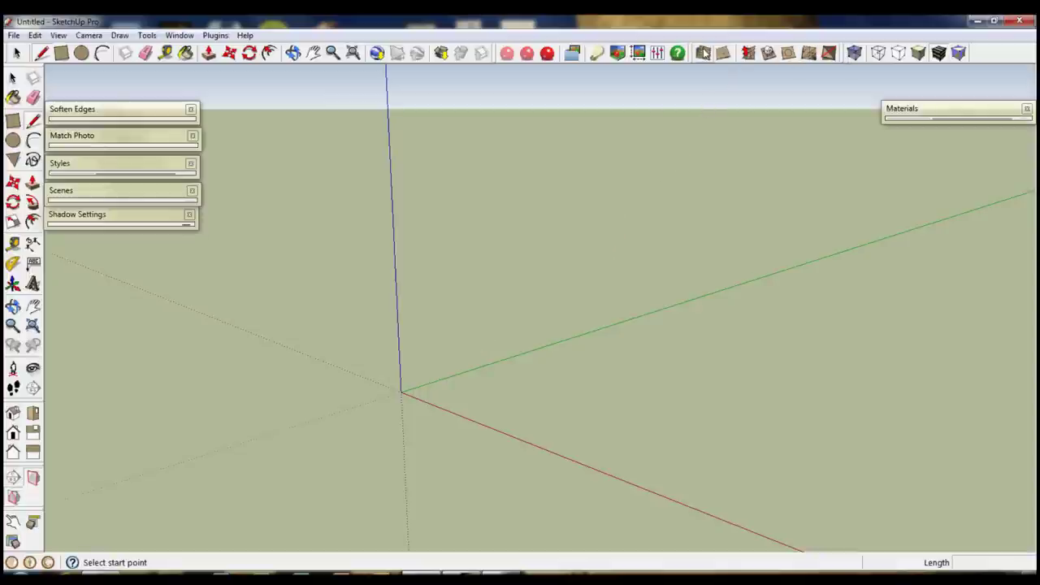
Activate the Sandbox From Scratch tool with 1.00m grid spacing, leaving display options unchanged.
left_click(59, 35)
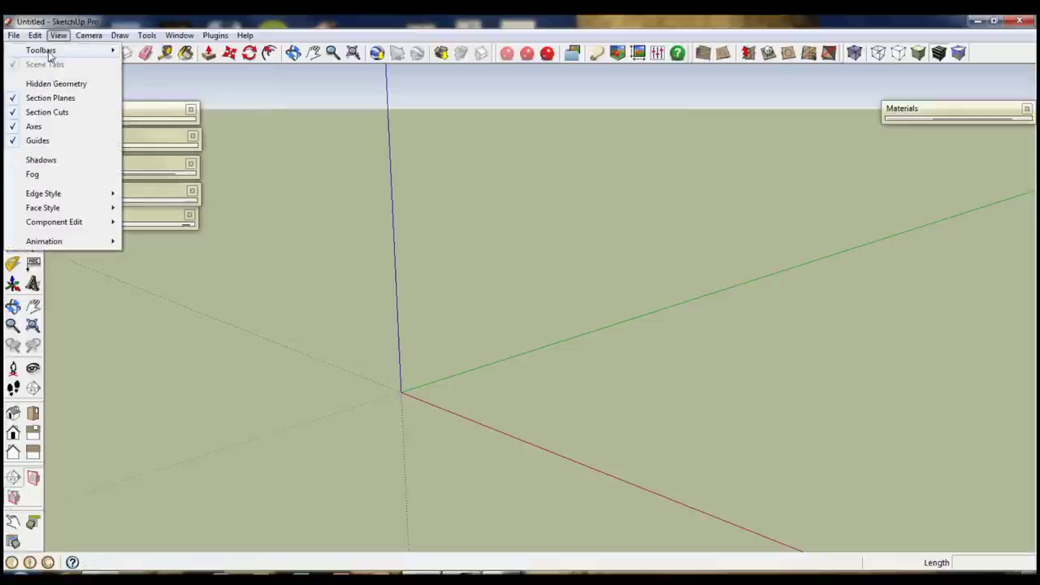
mouse_move(49, 51)
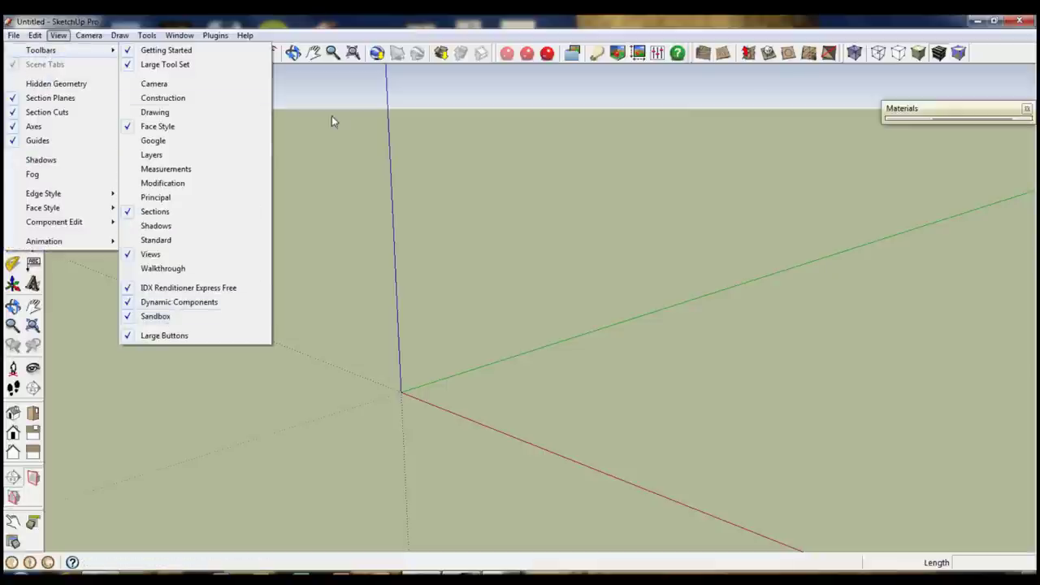
left_click(373, 24)
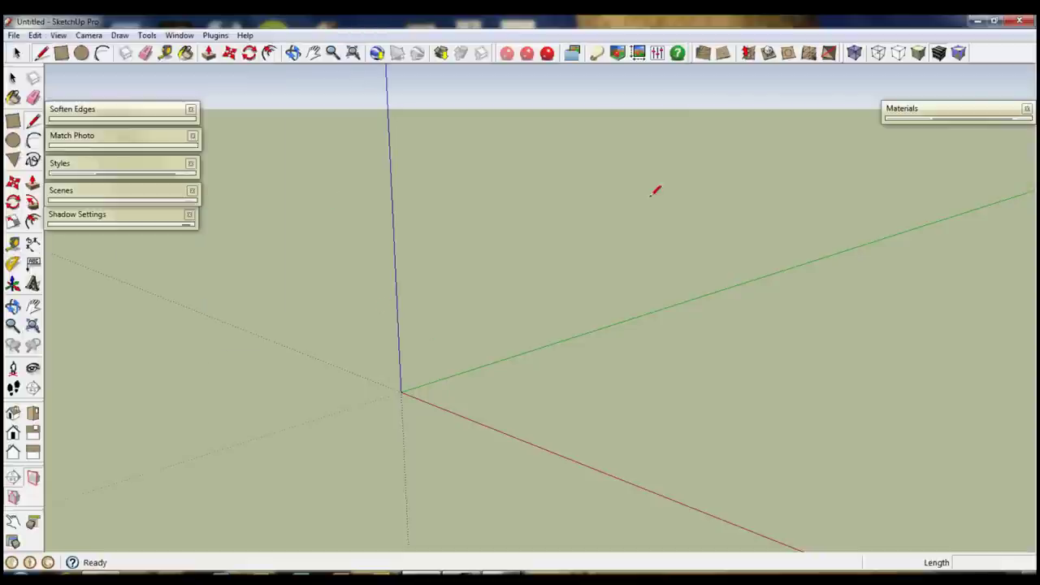
left_click(723, 54)
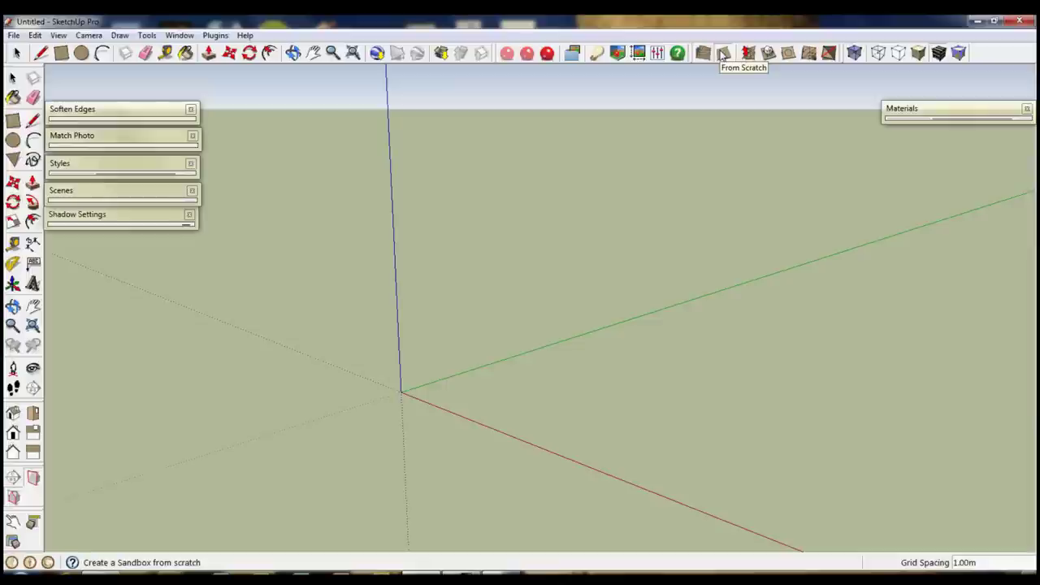
Draw a flat 1.00m sandbox grid from the origin across the green and red axes, viewed from above.
left_click(723, 54)
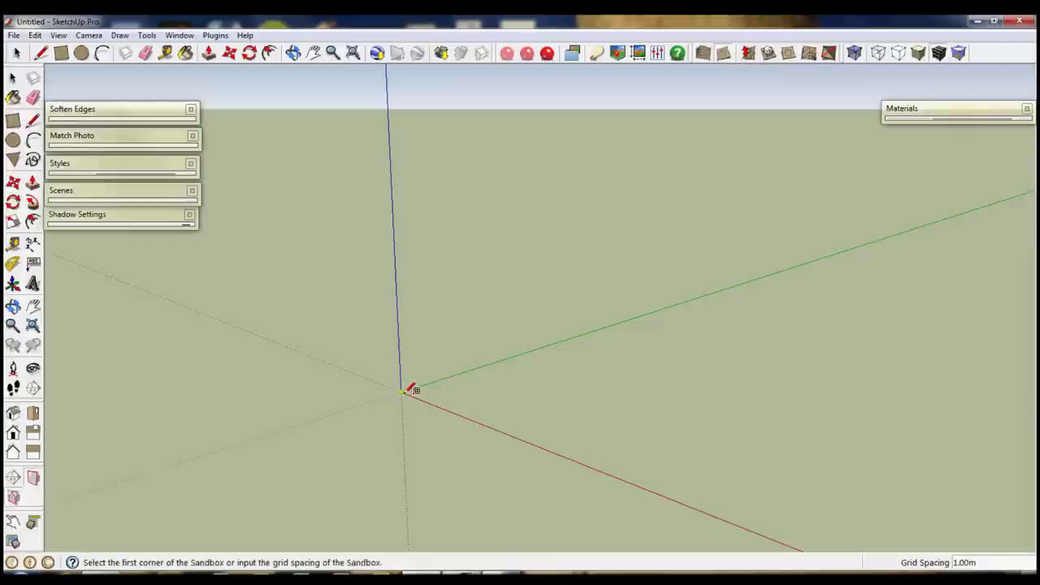
left_click(402, 392)
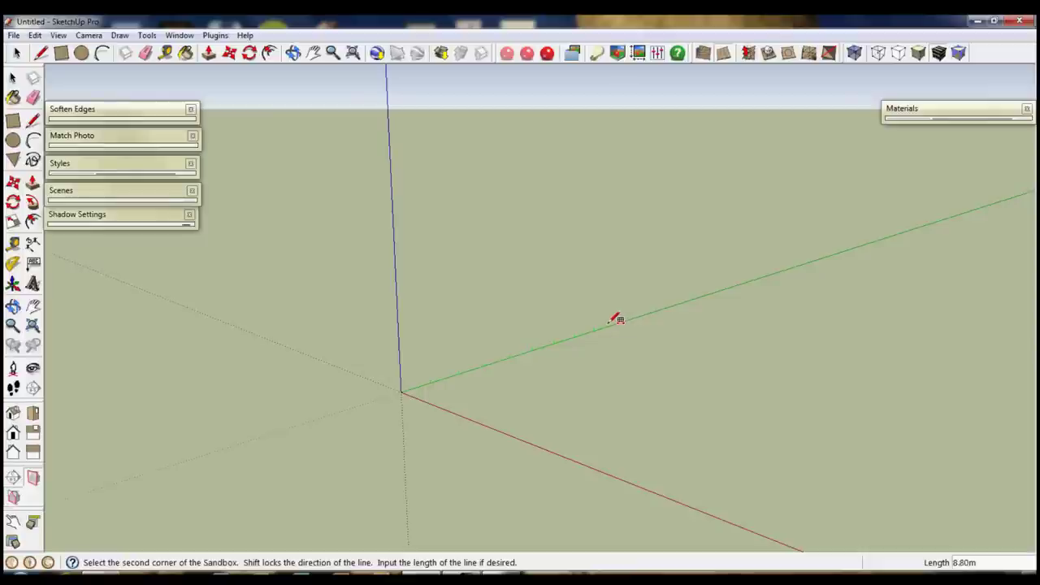
left_click(636, 317)
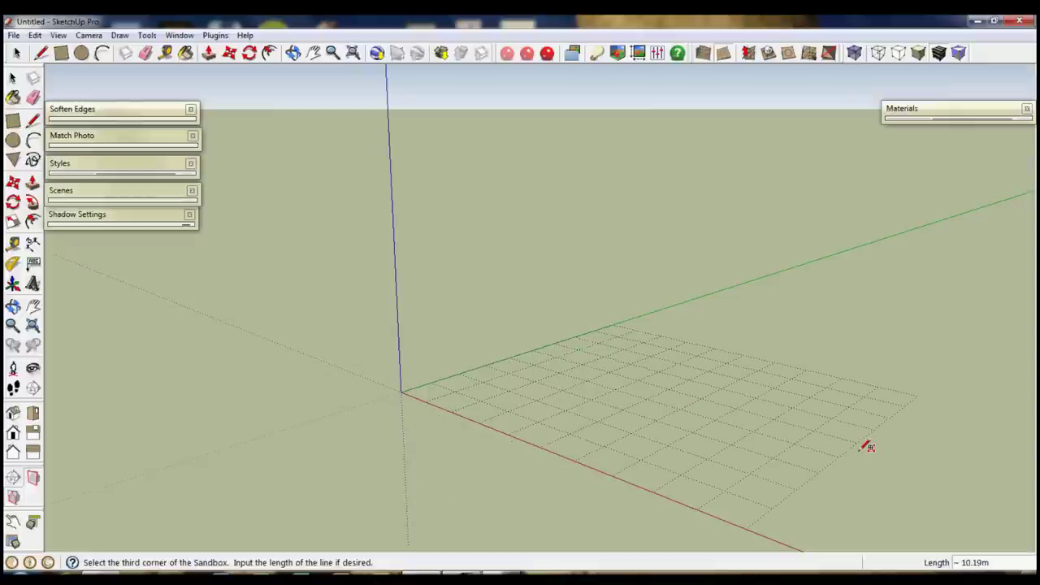
left_click(864, 444)
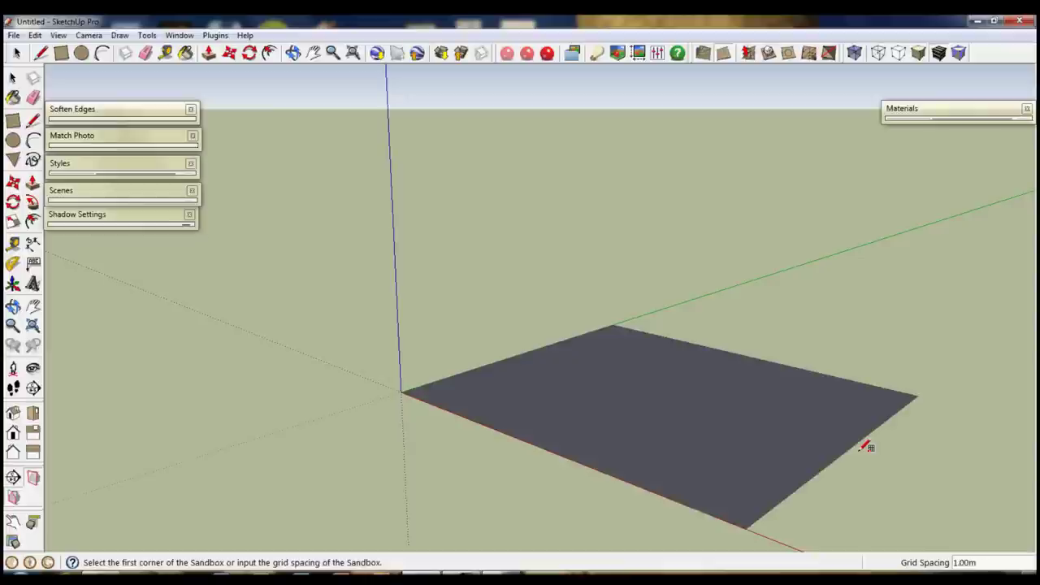
key("o")
left_click_drag(537, 332, 594, 420)
Explode the sandbox group into loose grid geometry and clear the selection.
key("space")
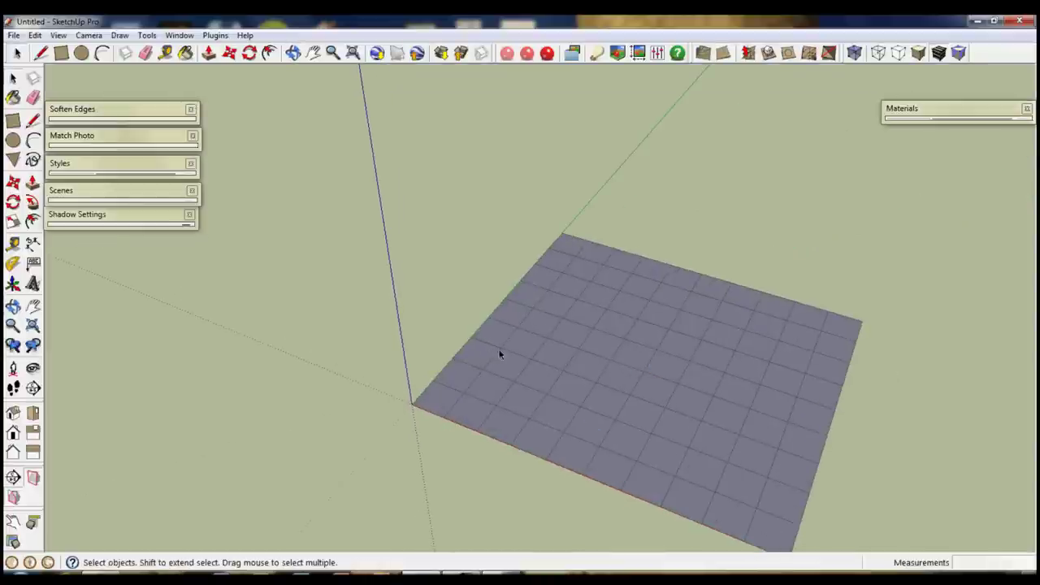
left_click(531, 350)
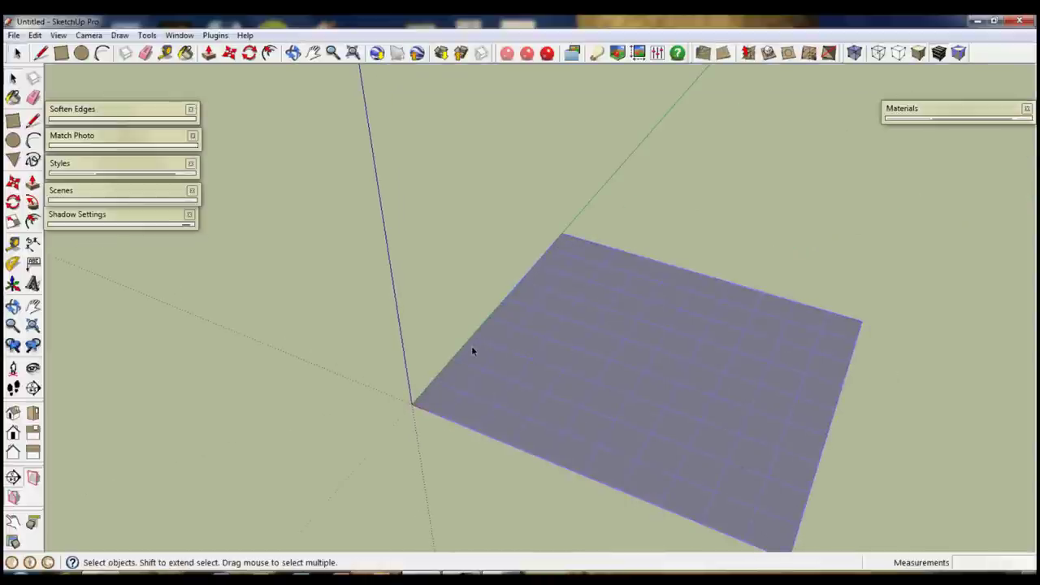
right_click(559, 325)
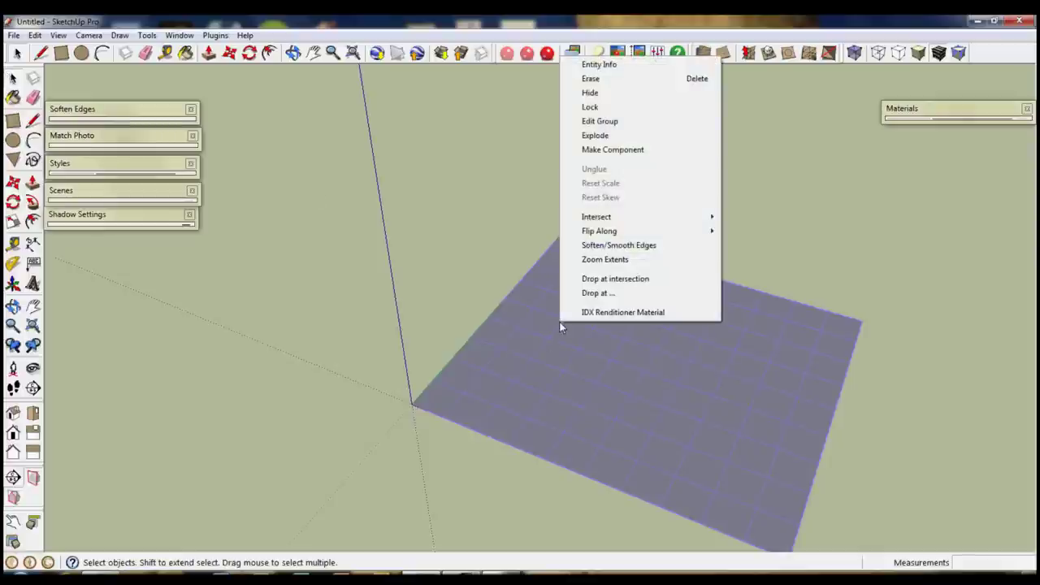
left_click(595, 136)
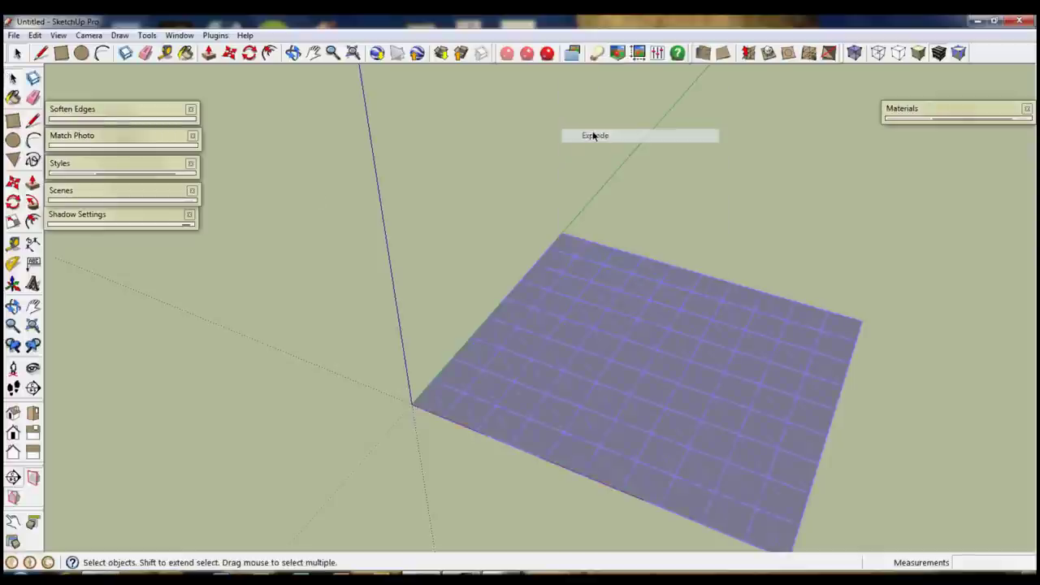
left_click(442, 242)
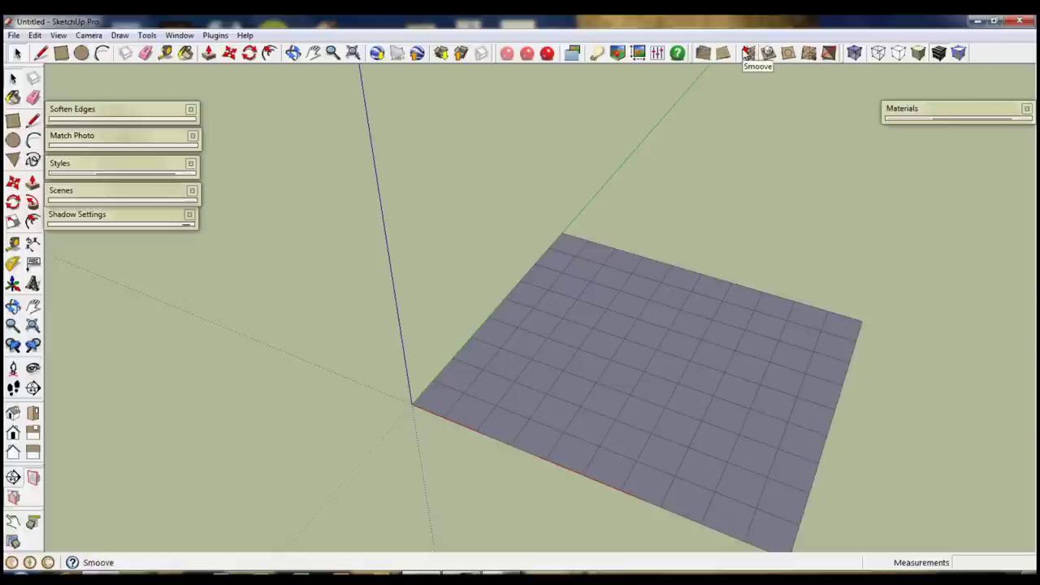
Start a Smoove hill with a 2m radius at a base point near the grid's far corner.
left_click(747, 53)
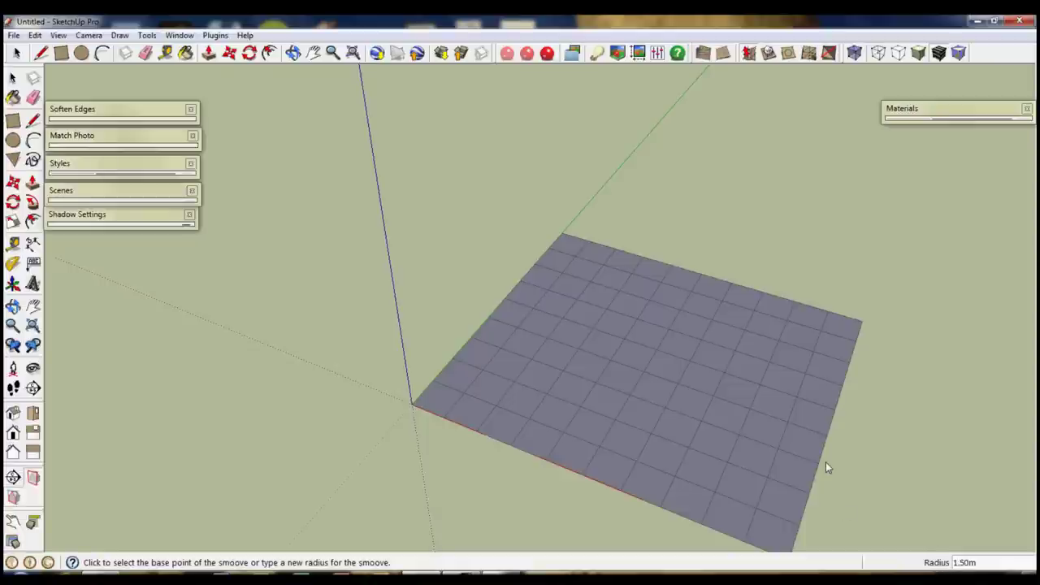
type("2")
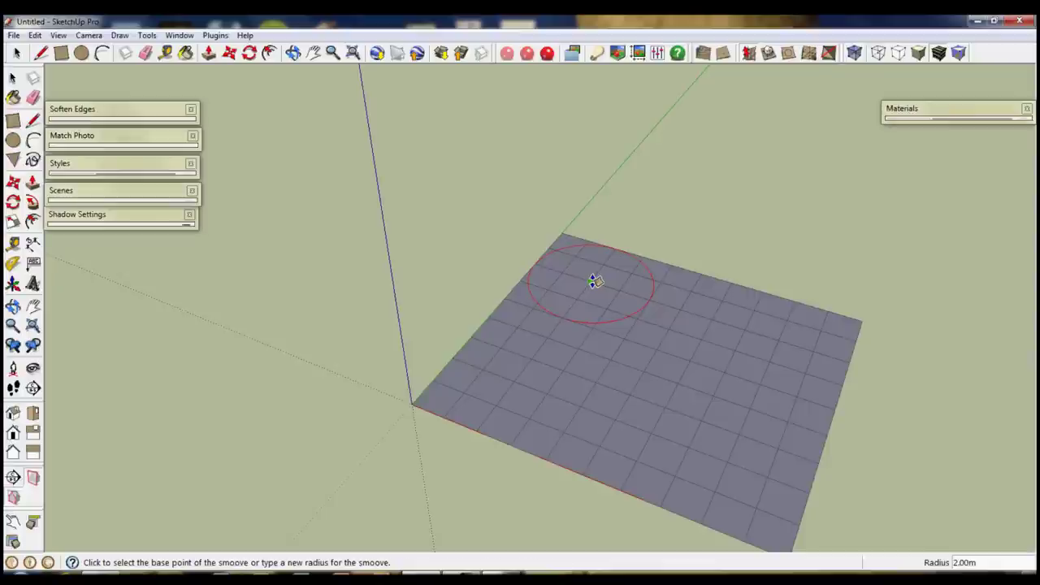
left_click(594, 280)
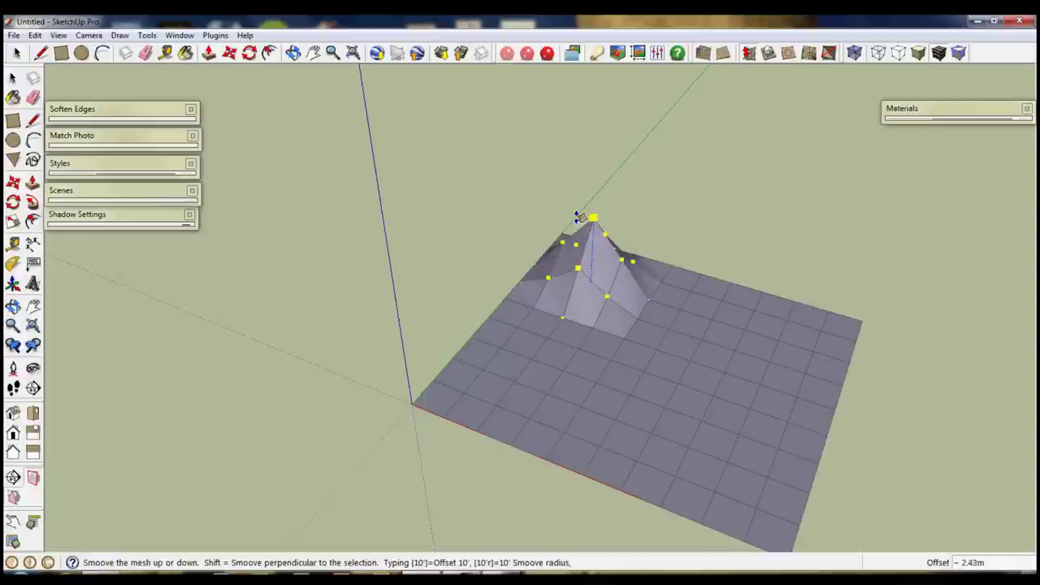
Commit the pointed peak and raise two nearby sections into a second ridge.
left_click(593, 215)
left_click(635, 320)
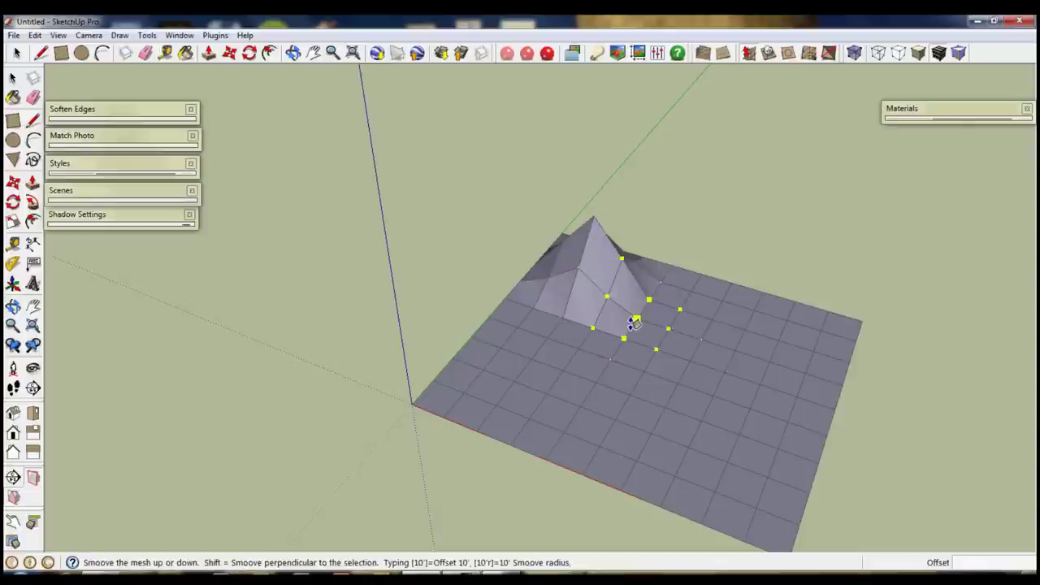
left_click(634, 292)
left_click(569, 346)
left_click(566, 313)
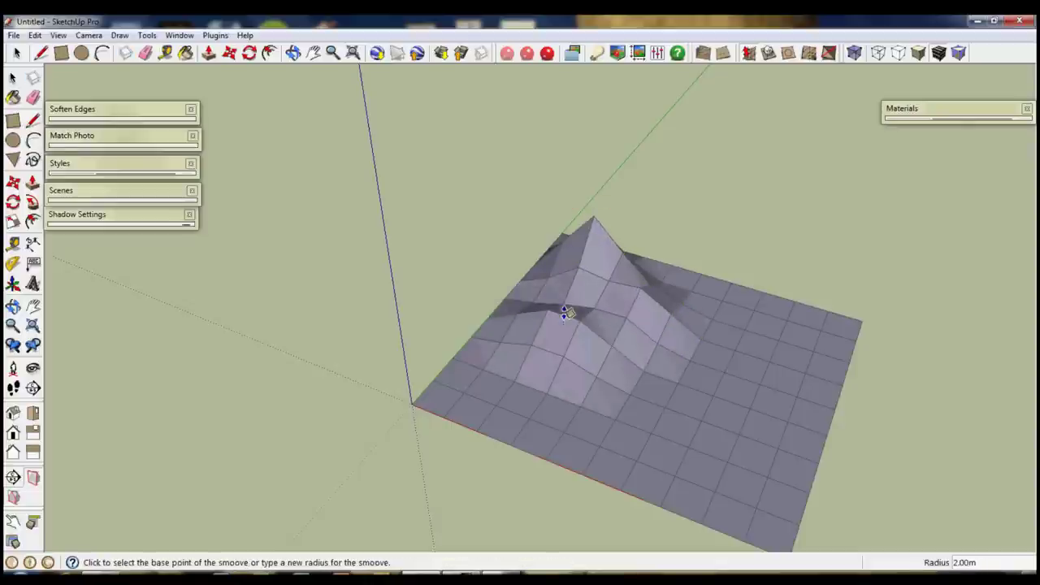
Push a valley down into the terrain and raise another hill on the right side.
left_click(645, 367)
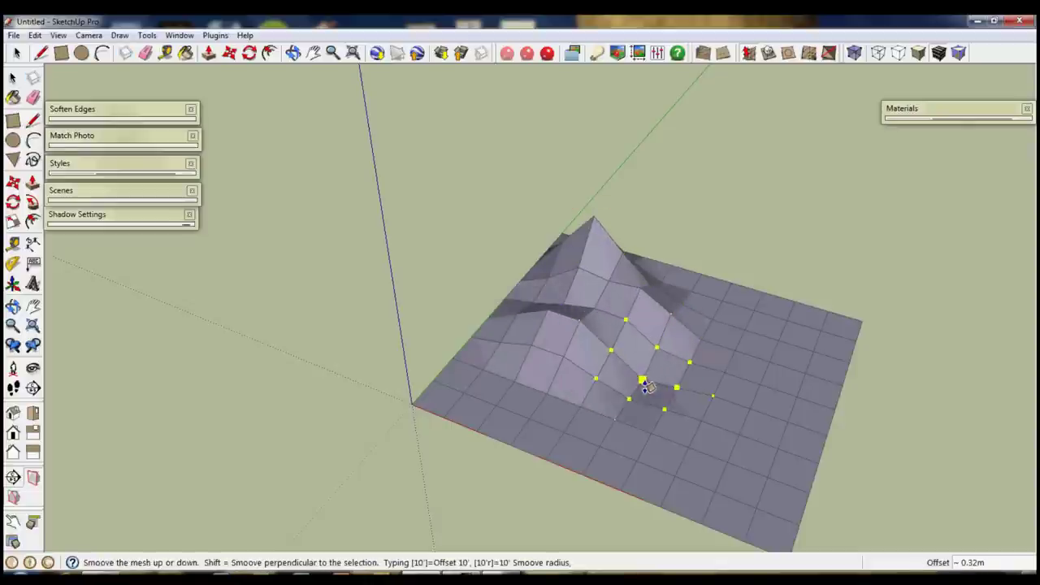
left_click(707, 390)
left_click(749, 355)
left_click(750, 337)
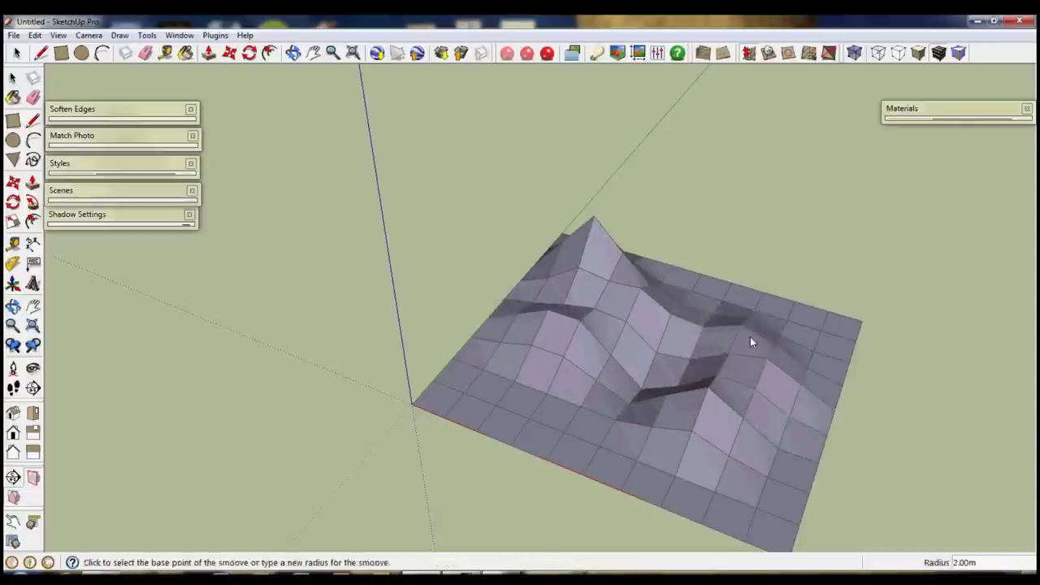
key("o")
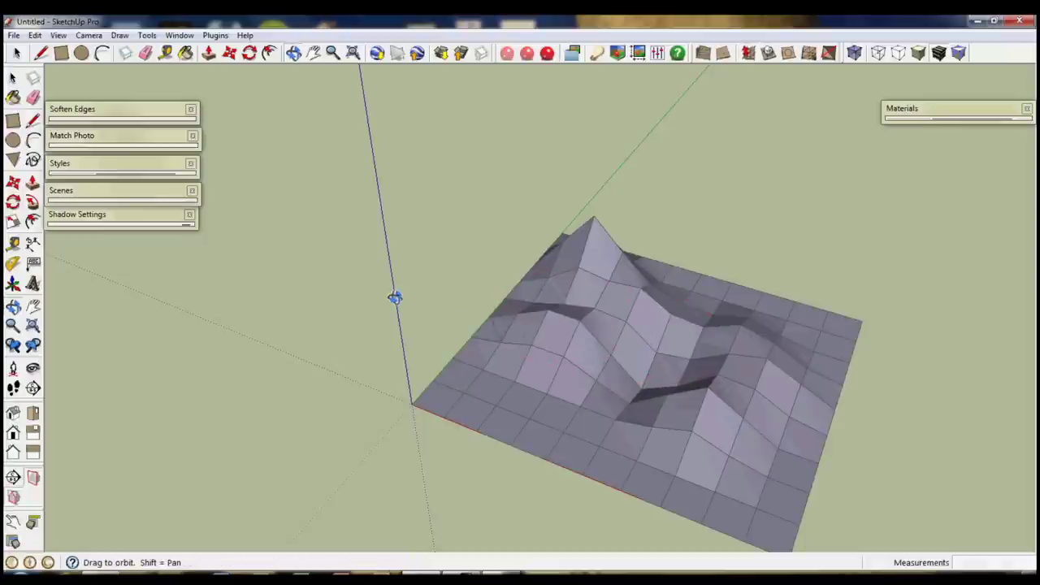
left_click_drag(393, 327, 738, 381)
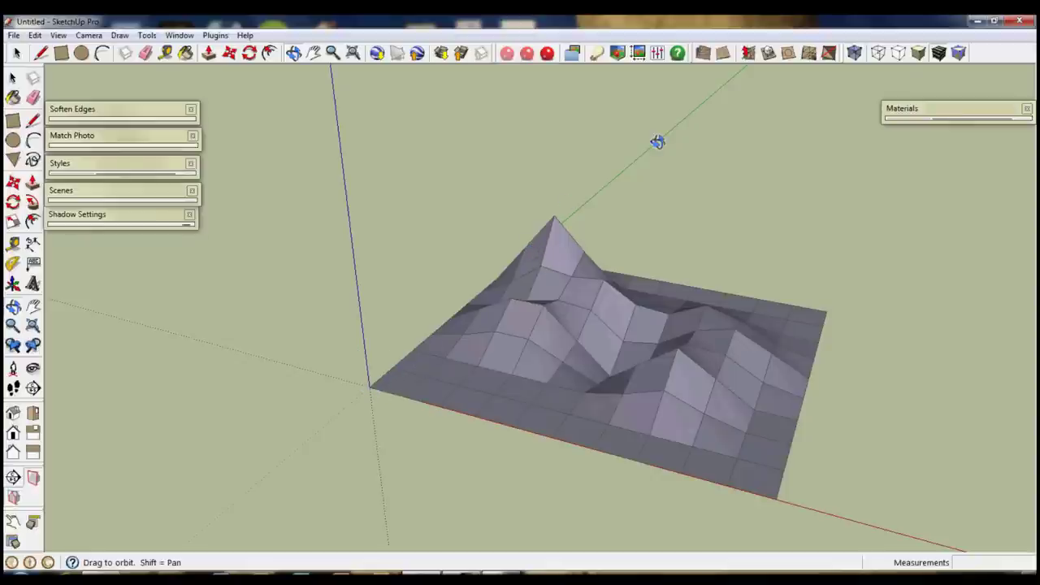
Zoom around the sculpted terrain and select the entire terrain mesh.
scroll(325, 293, "down", 3)
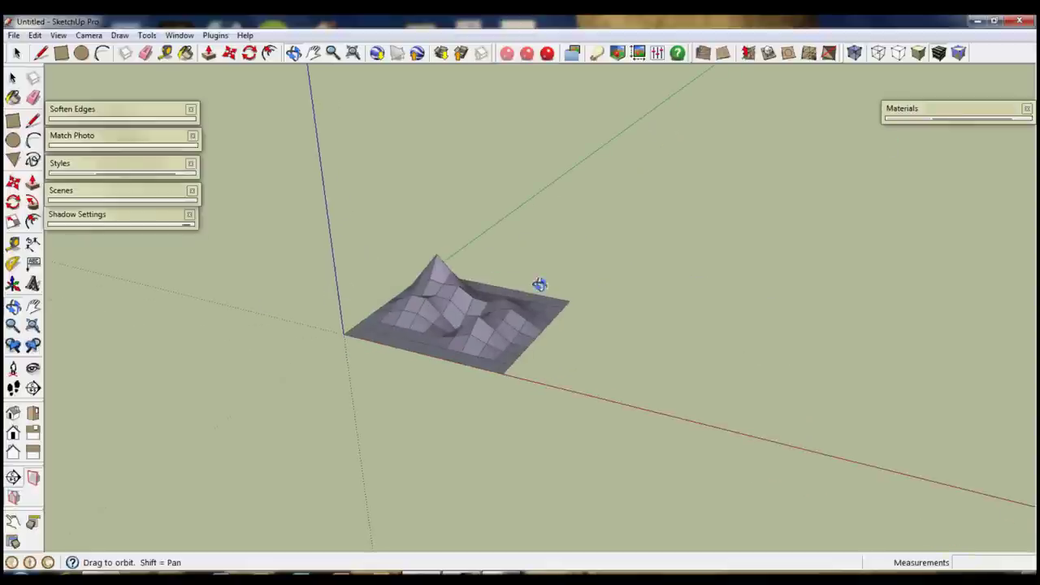
scroll(388, 288, "up", 5)
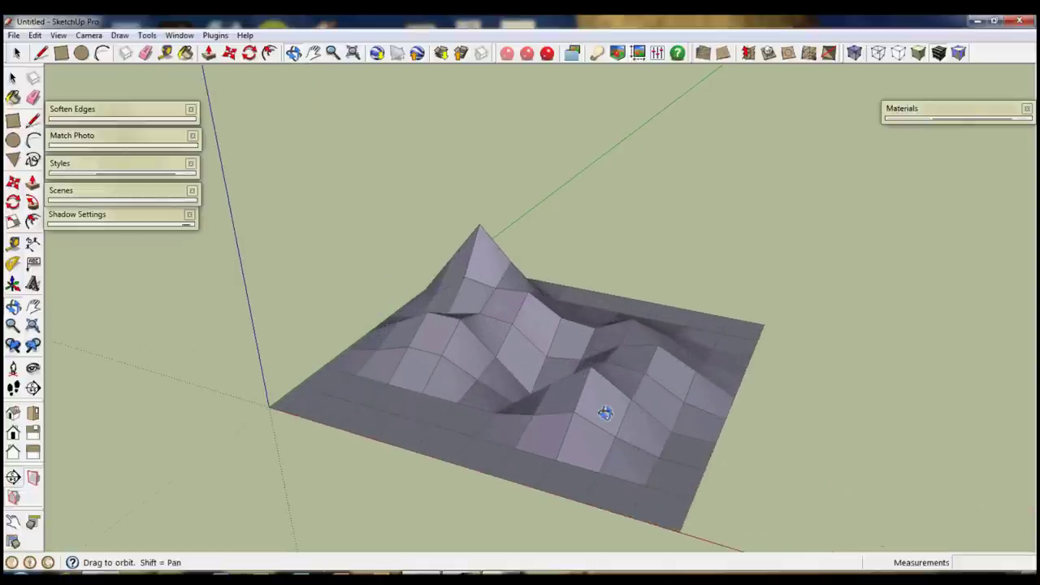
left_click(12, 77)
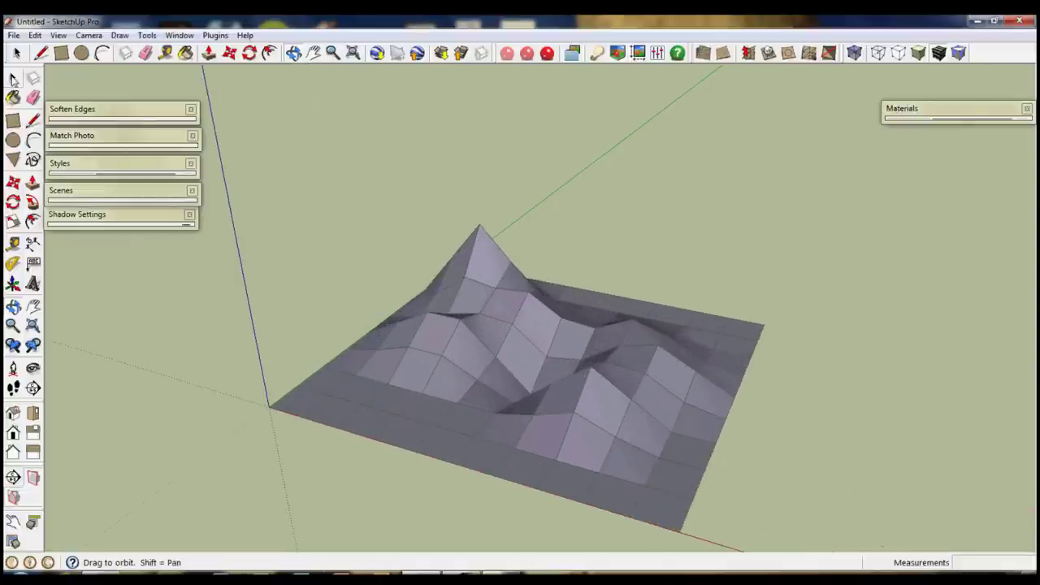
triple_click(616, 411)
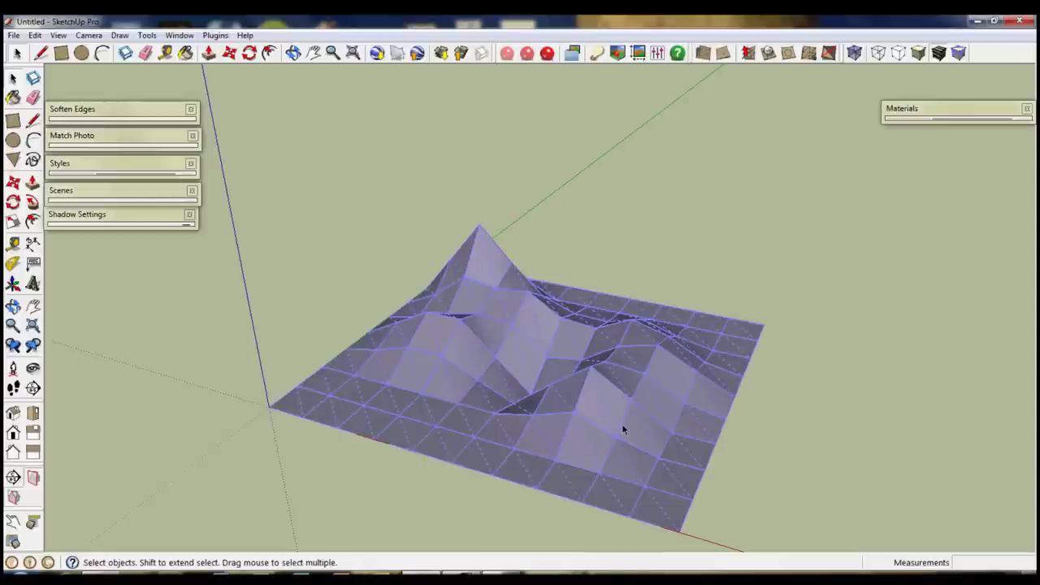
Soften and smooth all terrain edges at 180 degrees, then orbit to inspect the rolling hills.
right_click(602, 394)
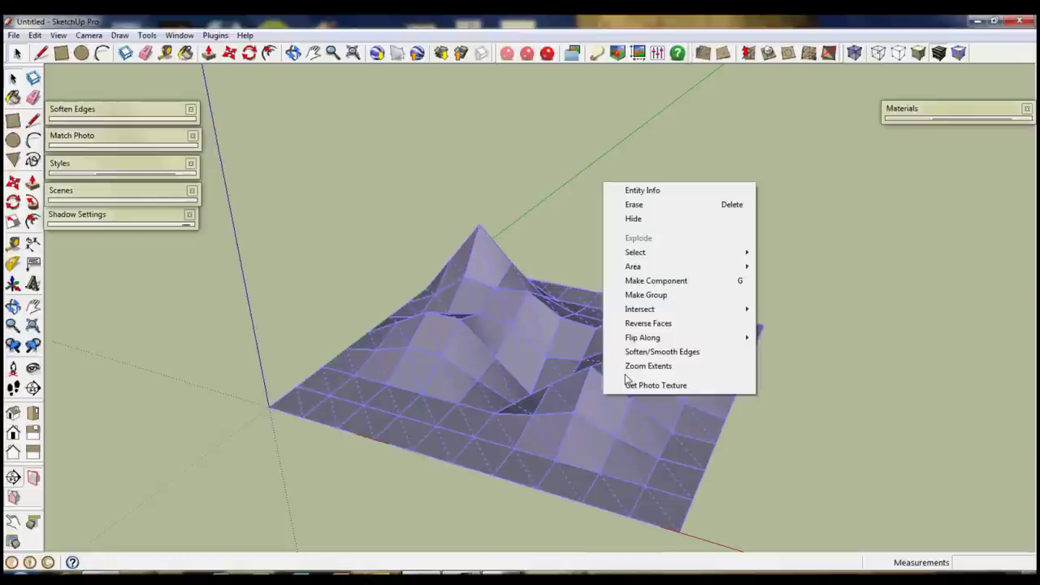
left_click(662, 352)
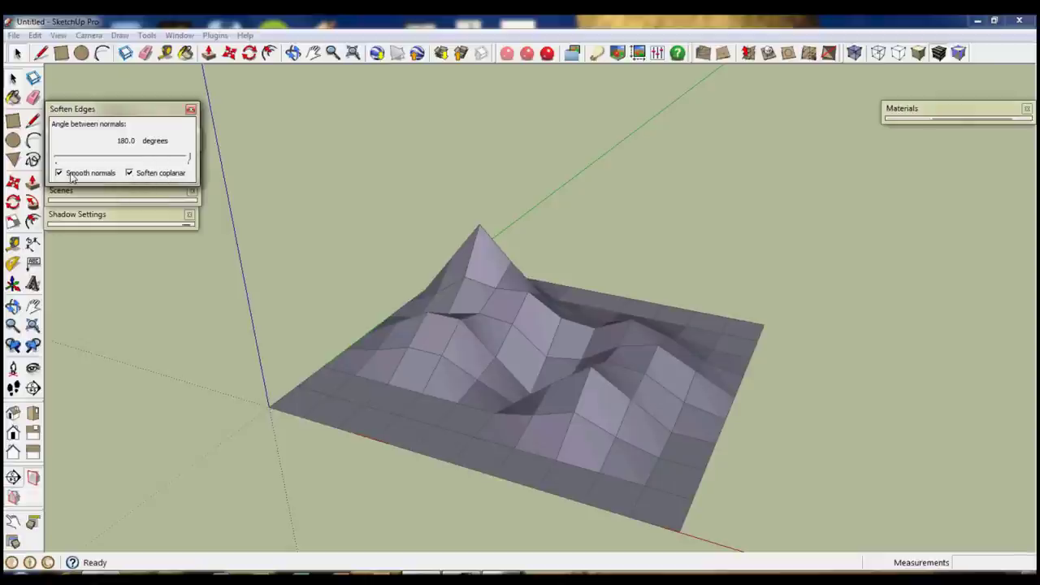
left_click_drag(161, 162, 235, 153)
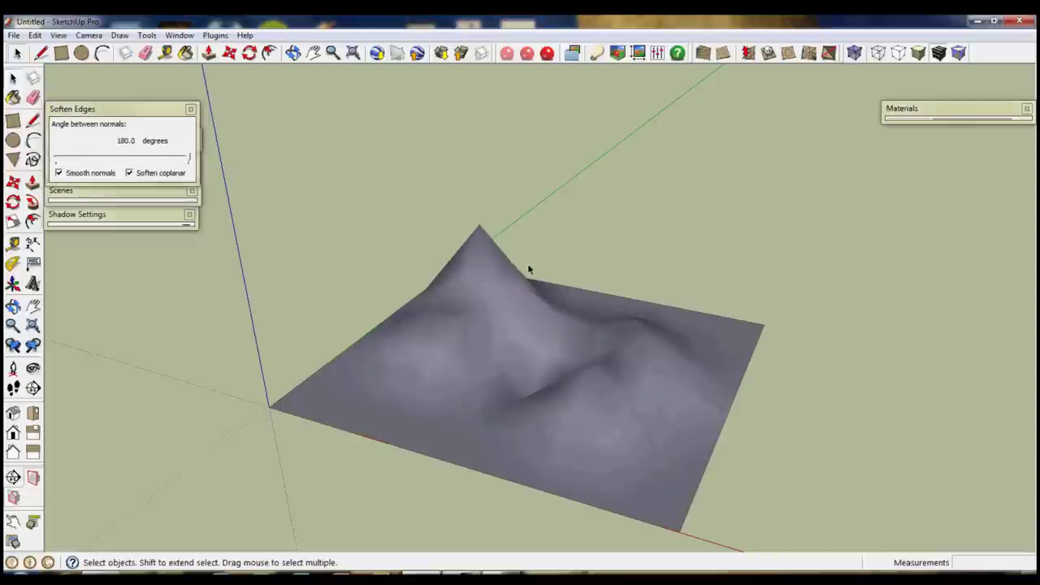
key("o")
left_click_drag(560, 278, 778, 272)
left_click_drag(555, 314, 602, 423)
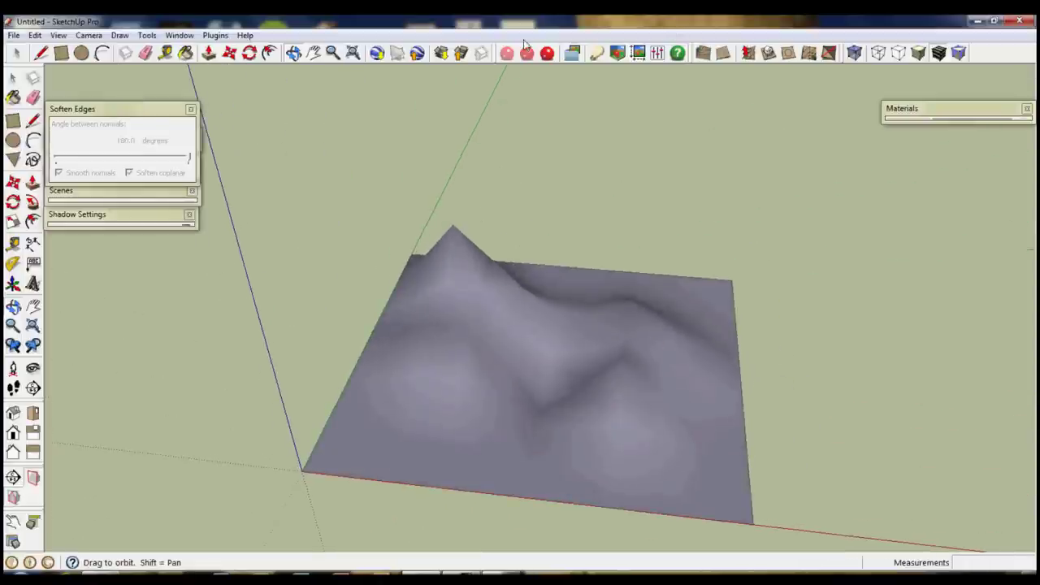
Set the terrain's edge softening angle back to 0.0 degrees and deselect it.
key("space")
left_click(519, 322)
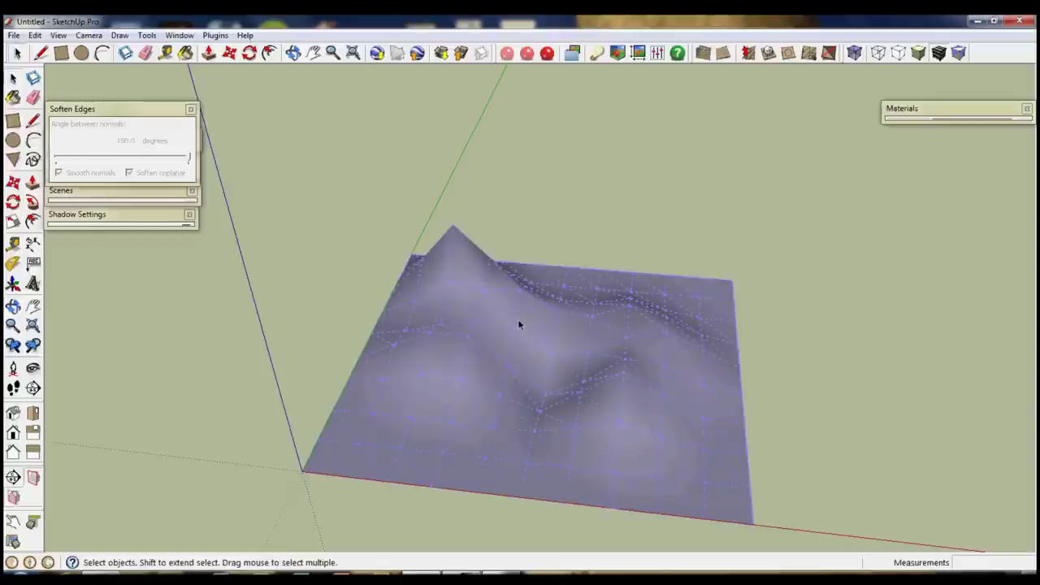
left_click_drag(186, 162, 49, 161)
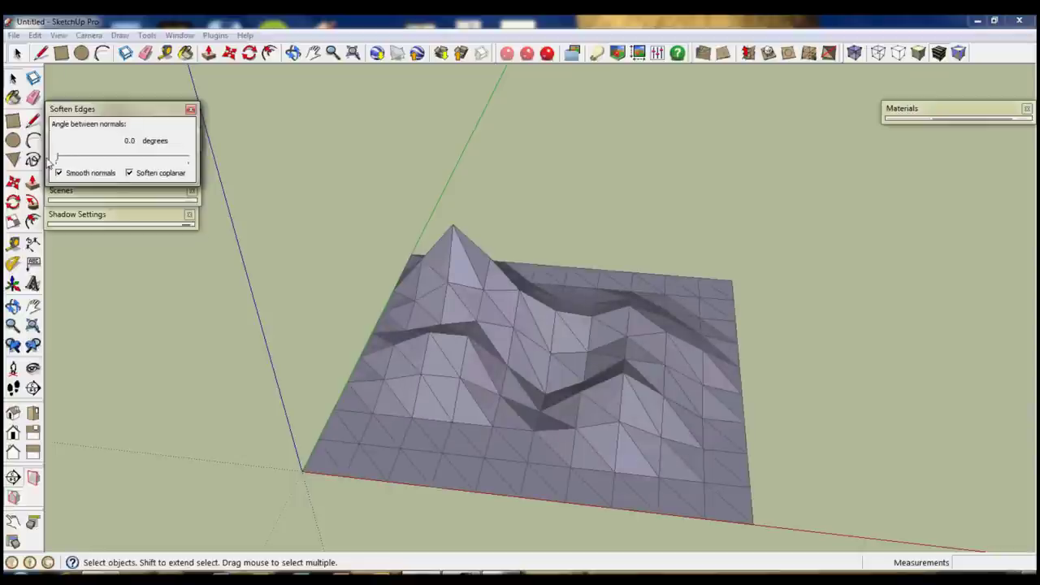
left_click(108, 109)
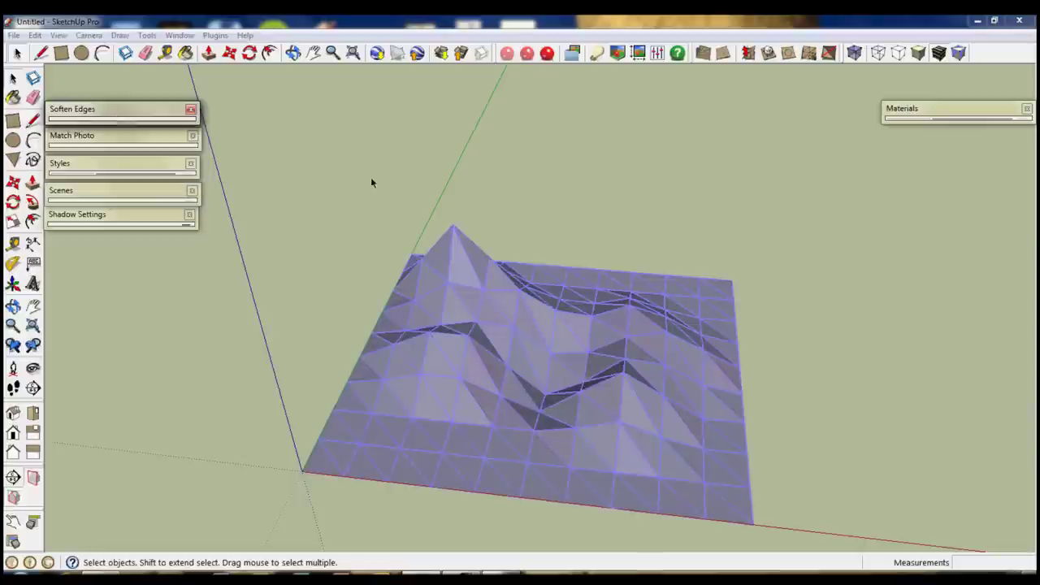
left_click(371, 179)
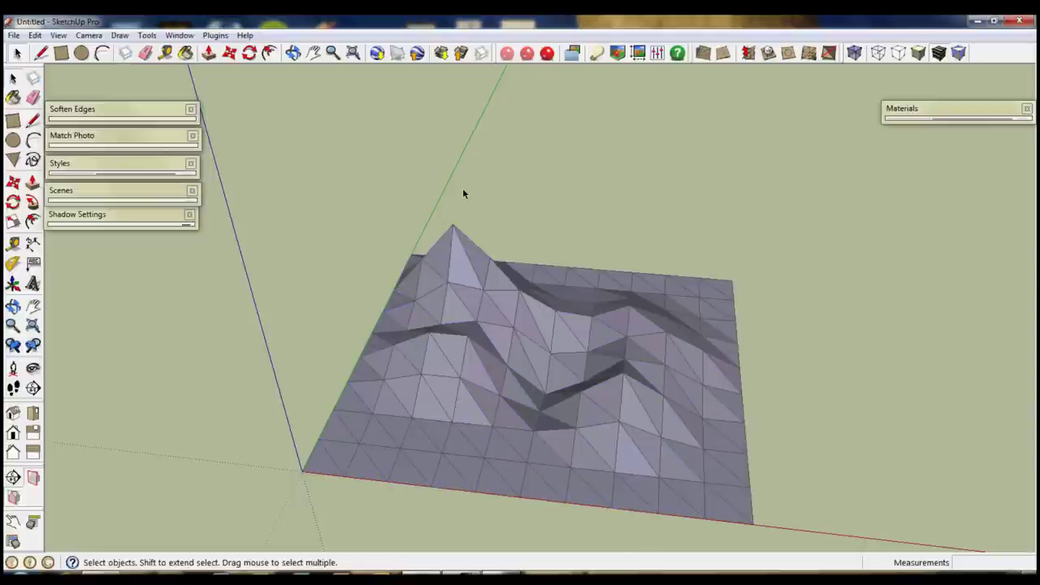